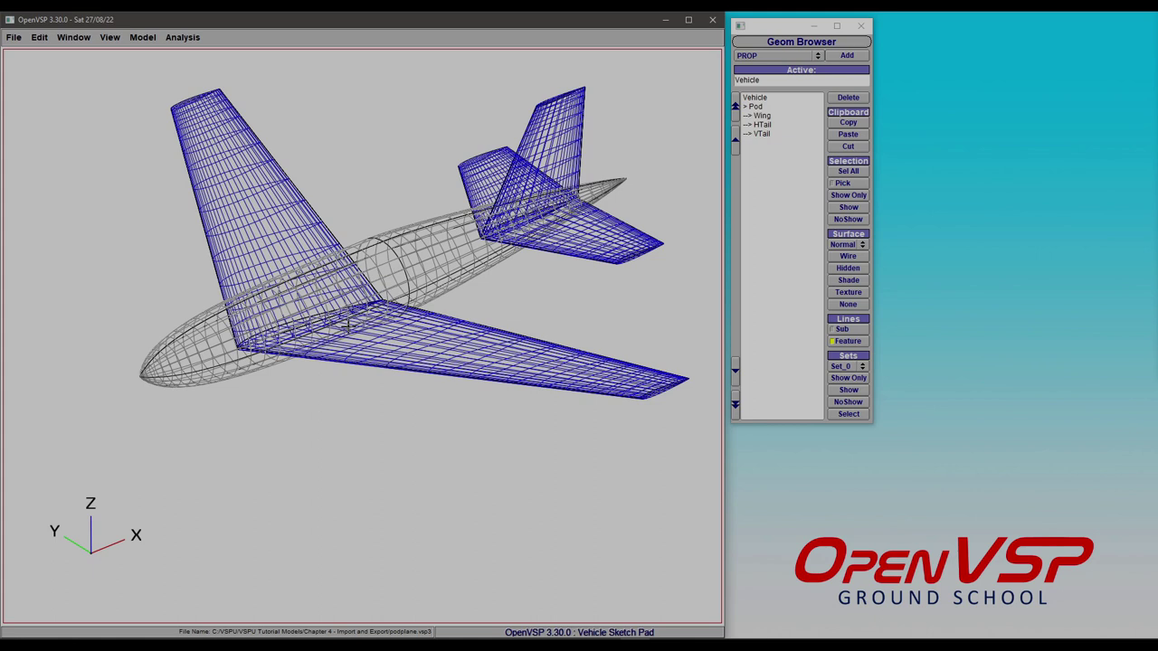
Insert the testprop.vsp3 propeller under Wing, then show the wing's planform settings (span 12, chord 2).
click(764, 117)
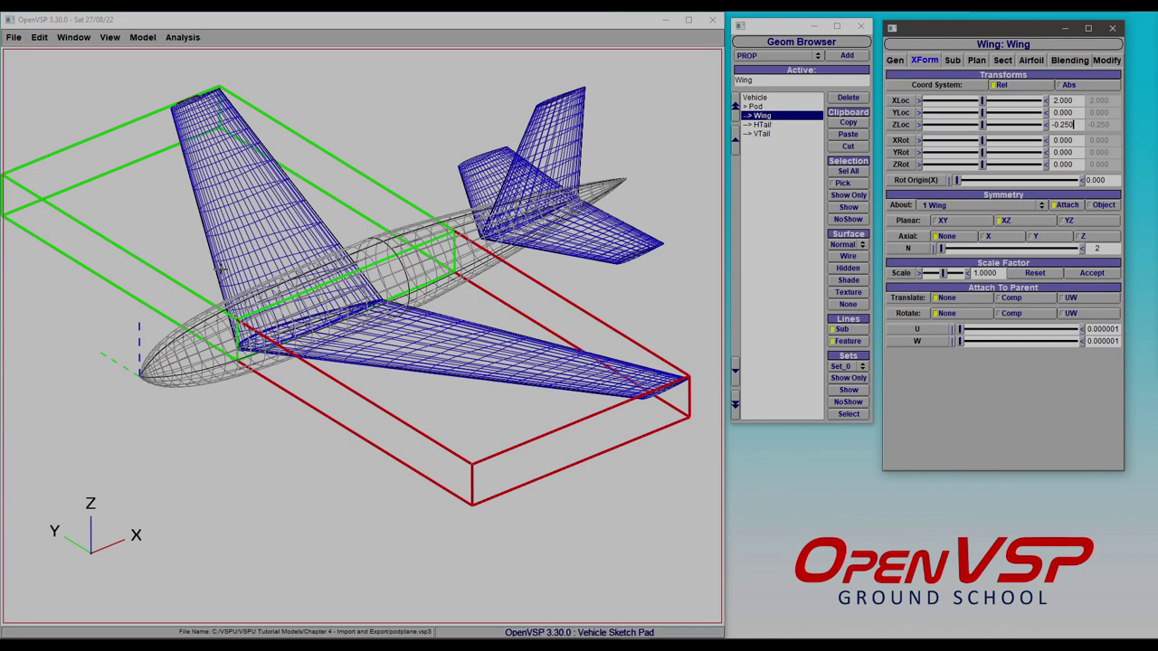
click(15, 37)
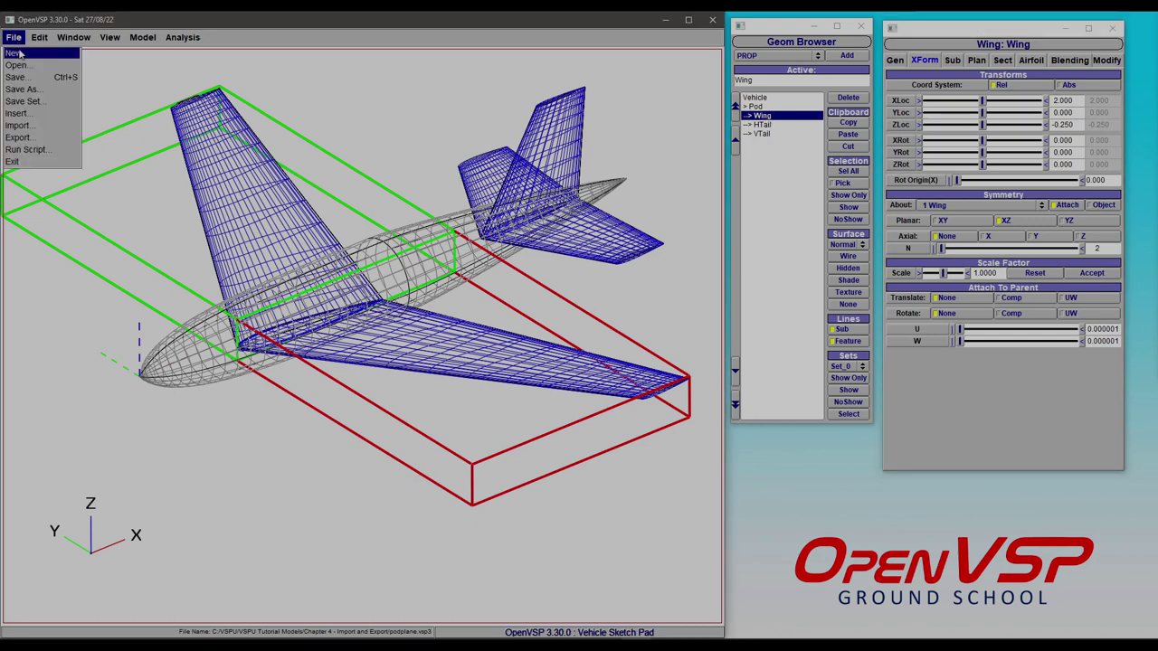
click(43, 114)
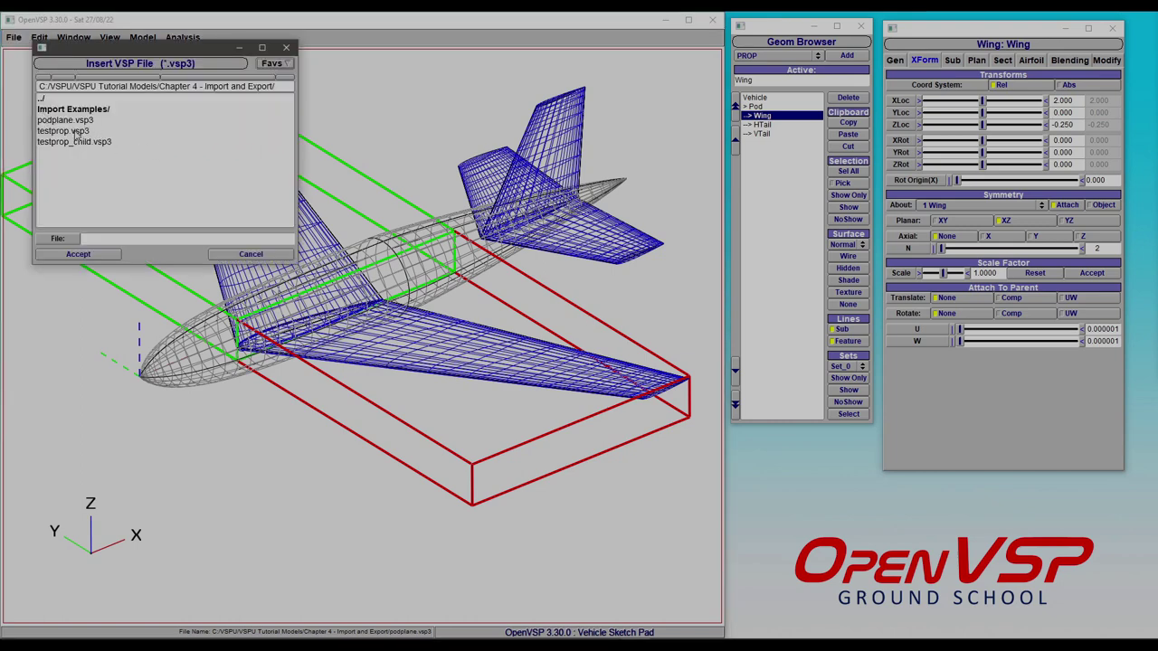
click(76, 132)
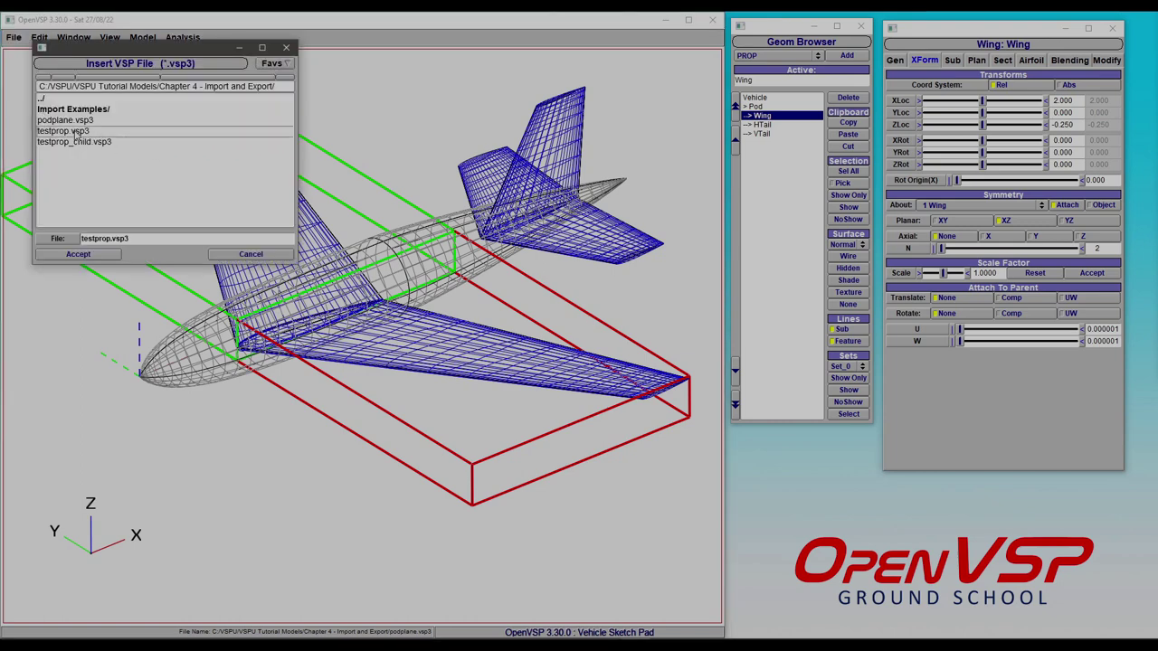
click(95, 255)
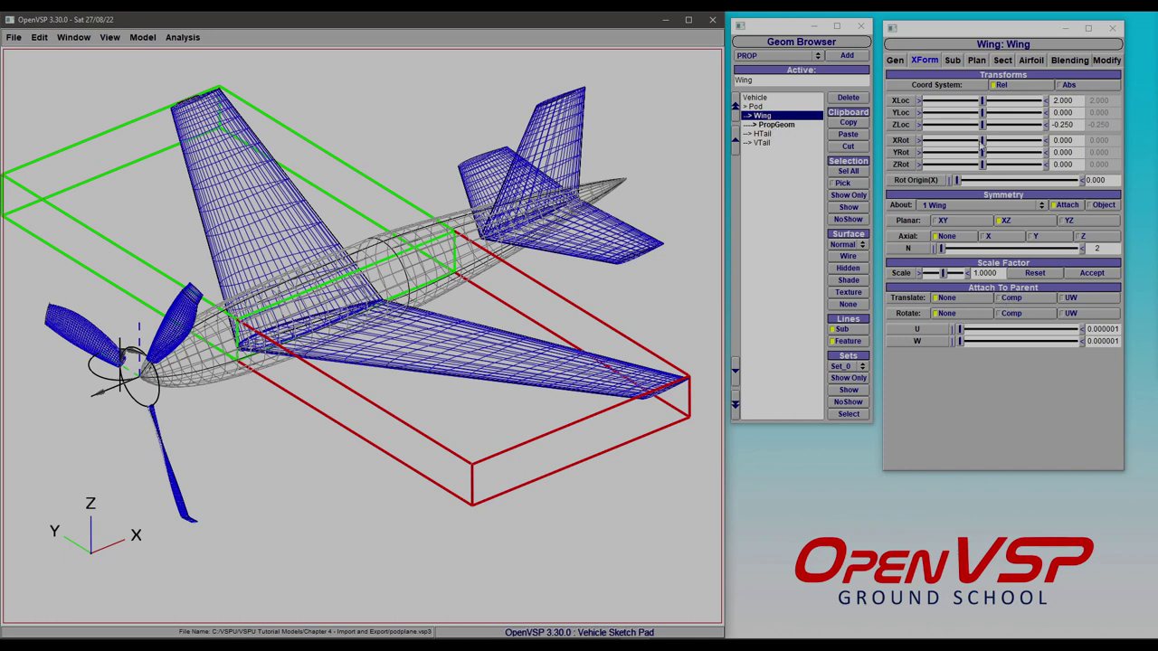
click(977, 61)
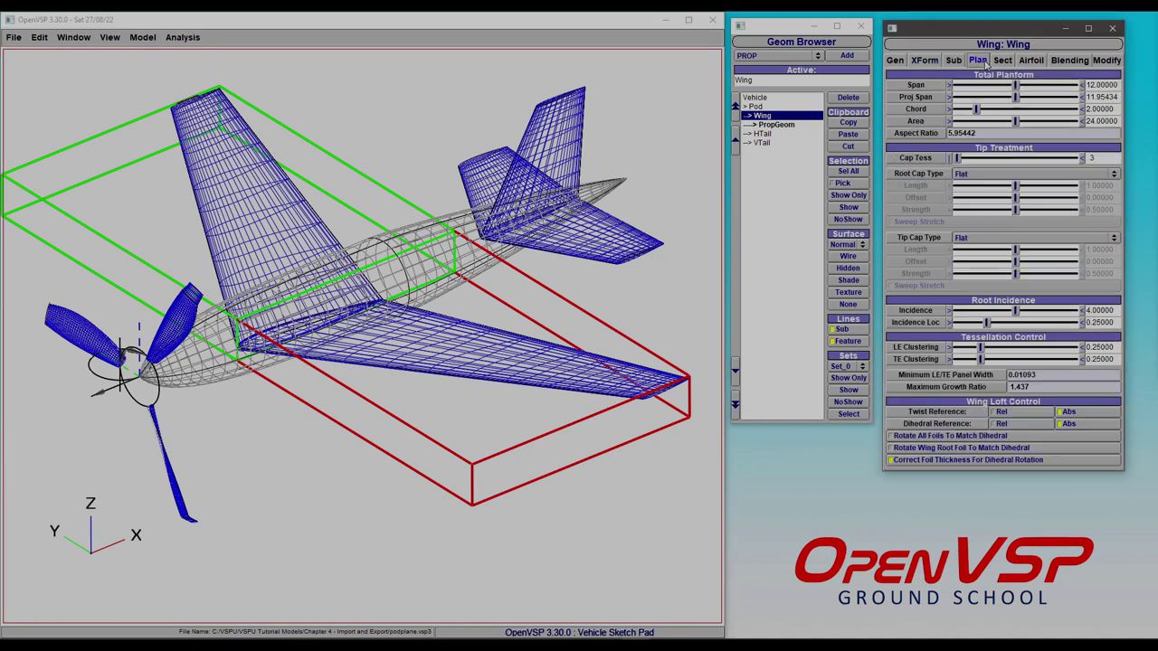
Check the inserted PropGeom's Diameter links, then display its blade rake curve with tip rake 0.05.
click(764, 125)
click(983, 61)
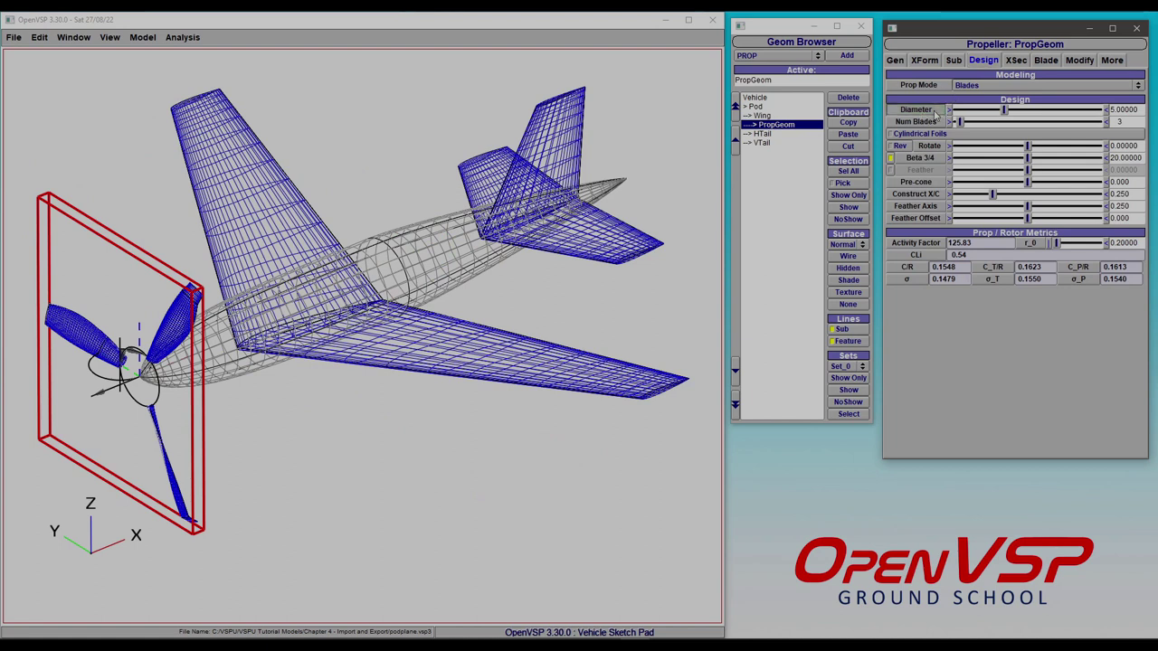
click(916, 110)
click(84, 93)
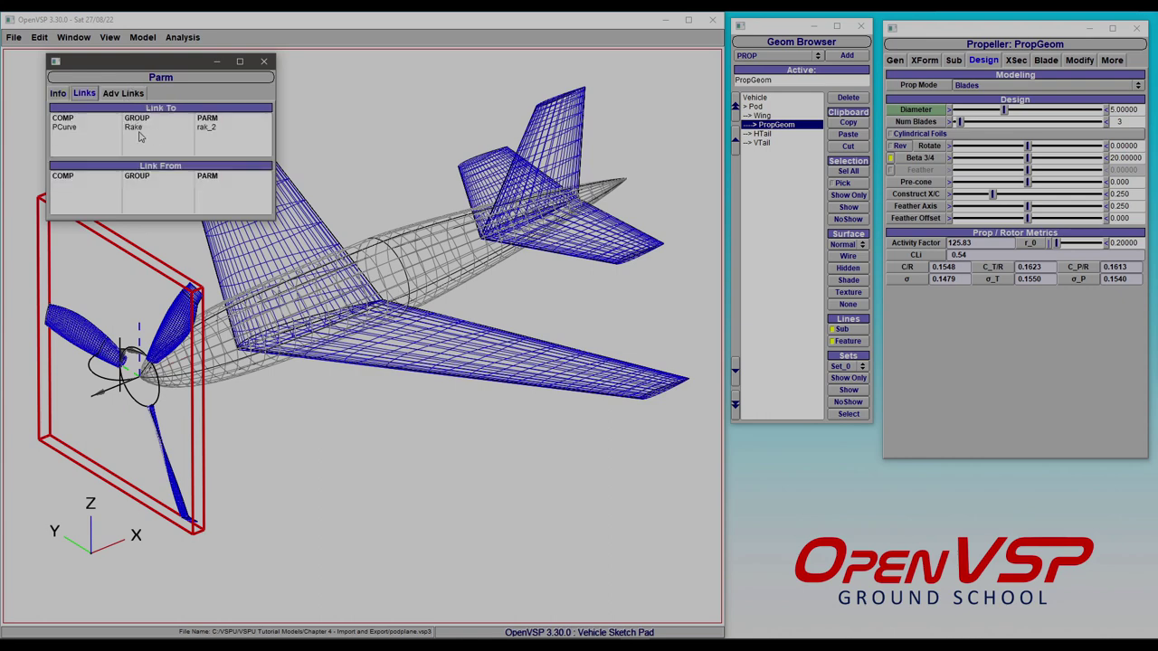
click(265, 62)
click(1045, 61)
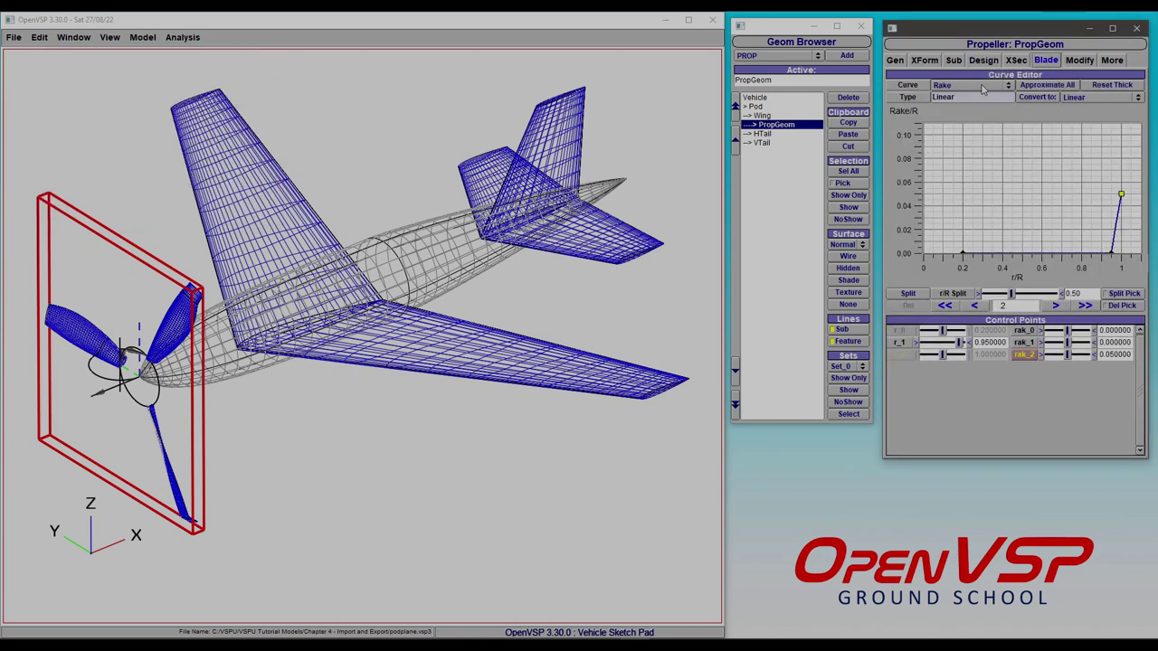
click(142, 37)
click(145, 76)
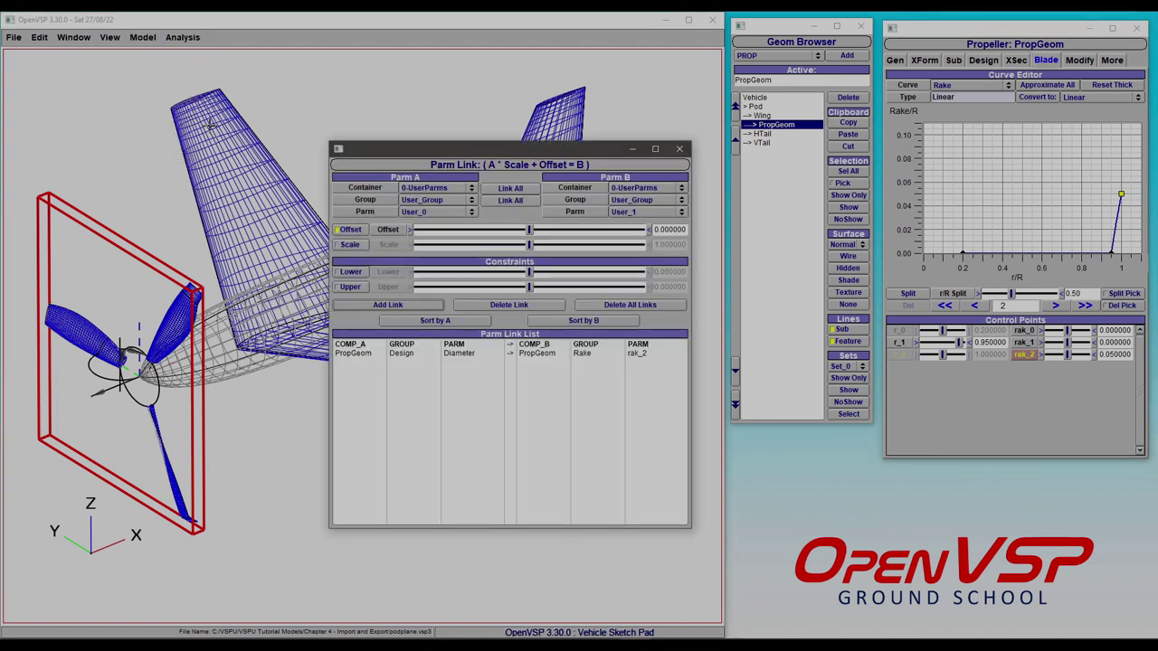
click(362, 354)
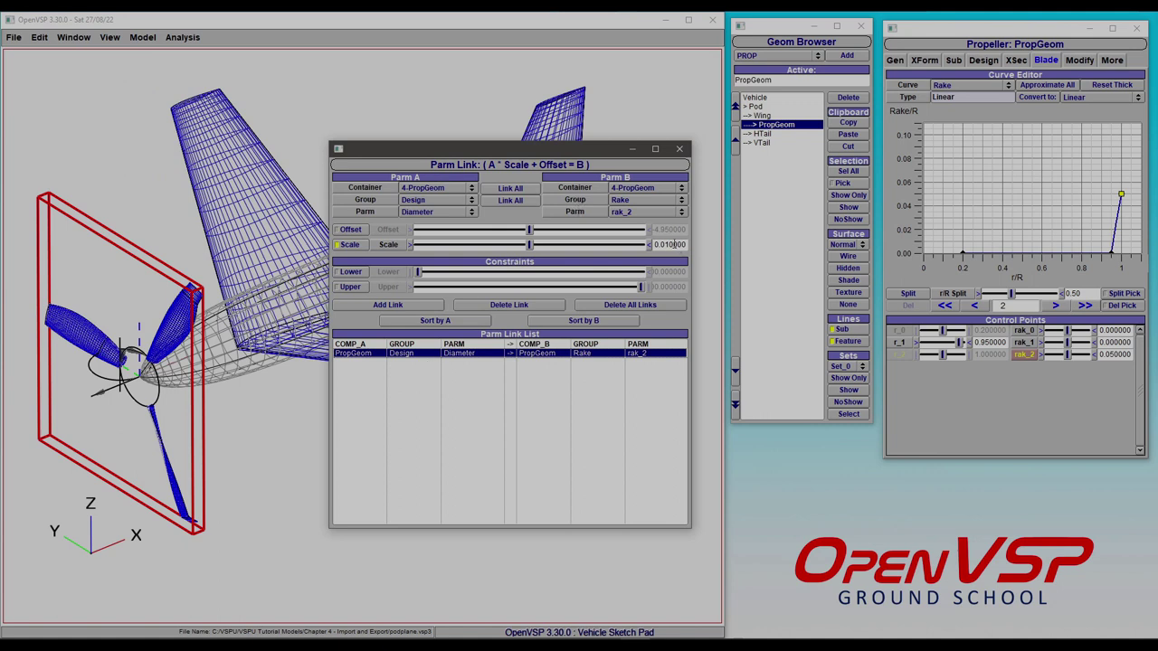
click(678, 150)
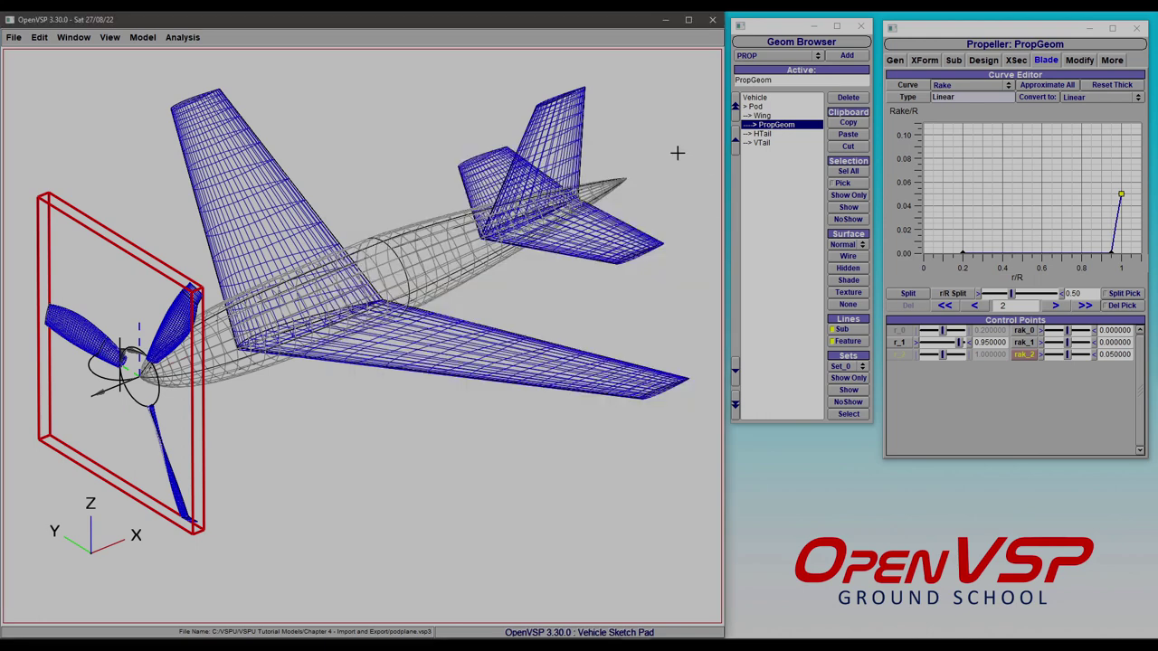
click(760, 116)
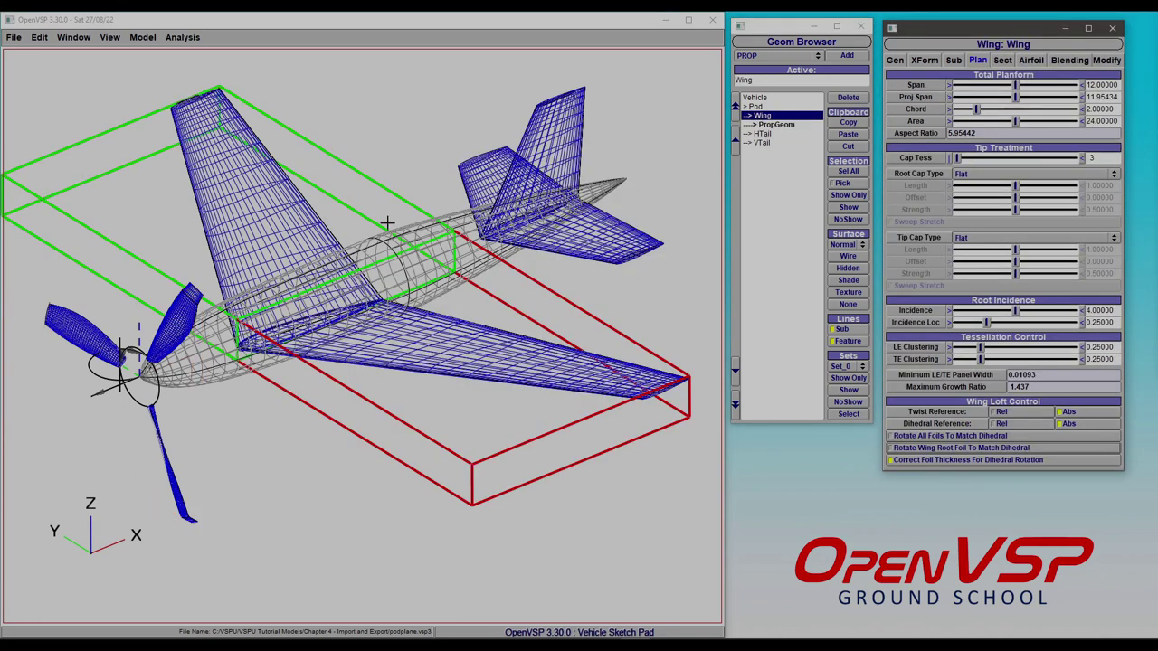
Insert the second propeller from testprop_child.vsp3 under Wing and select the new PropGeom.
click(14, 38)
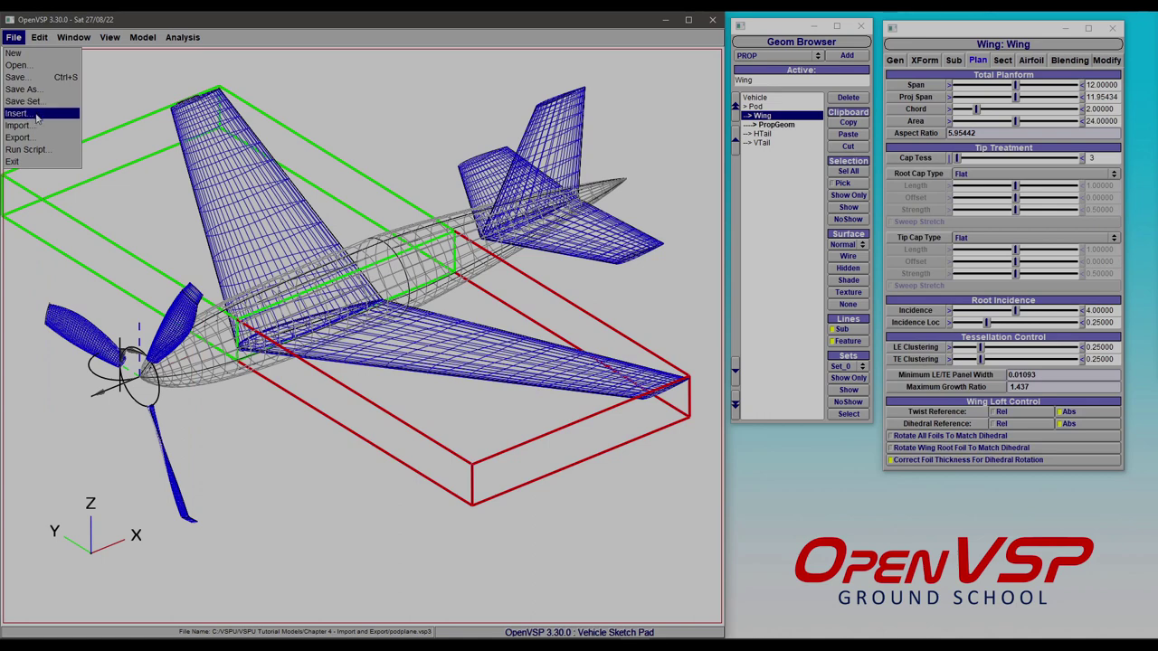
click(36, 117)
click(80, 143)
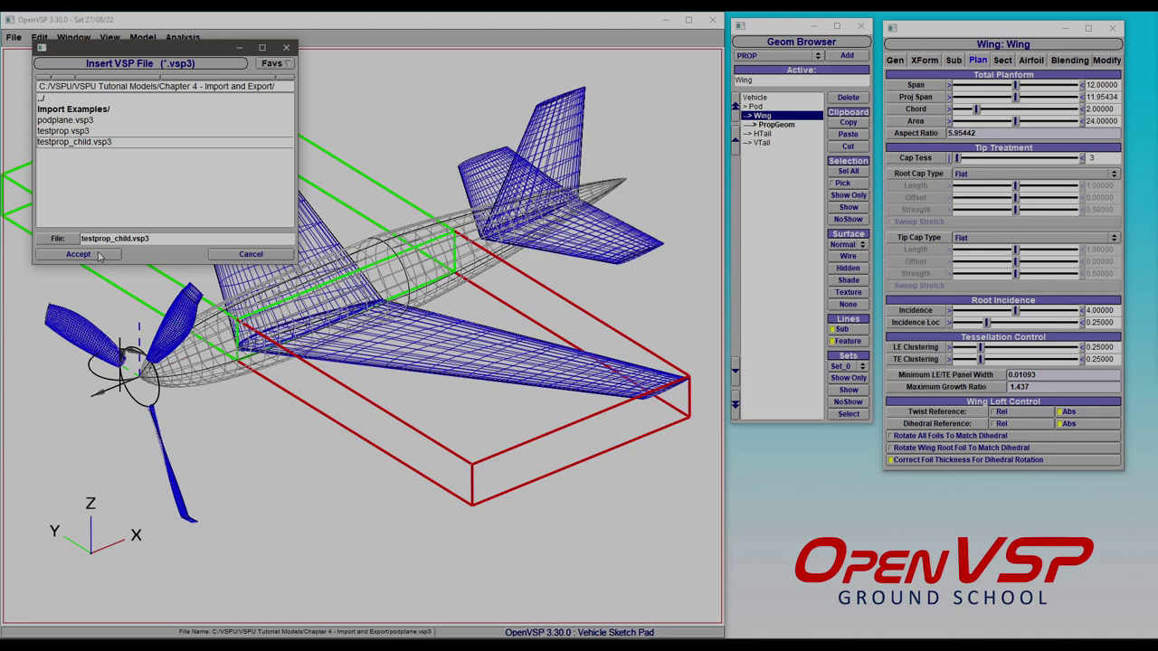
click(78, 254)
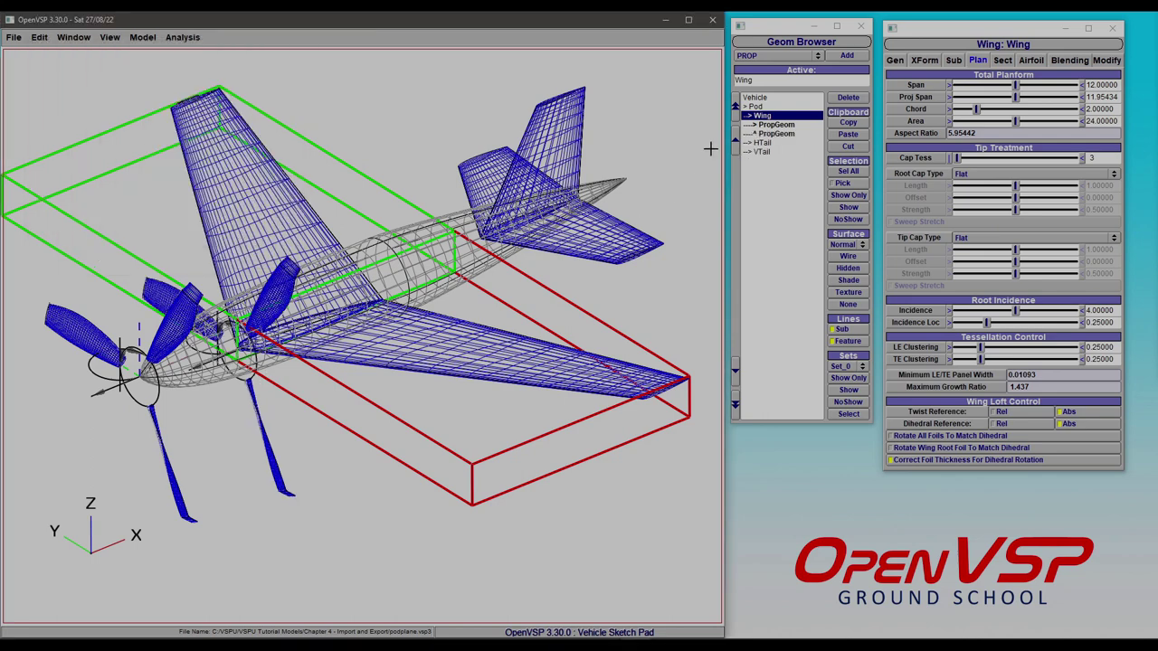
click(774, 133)
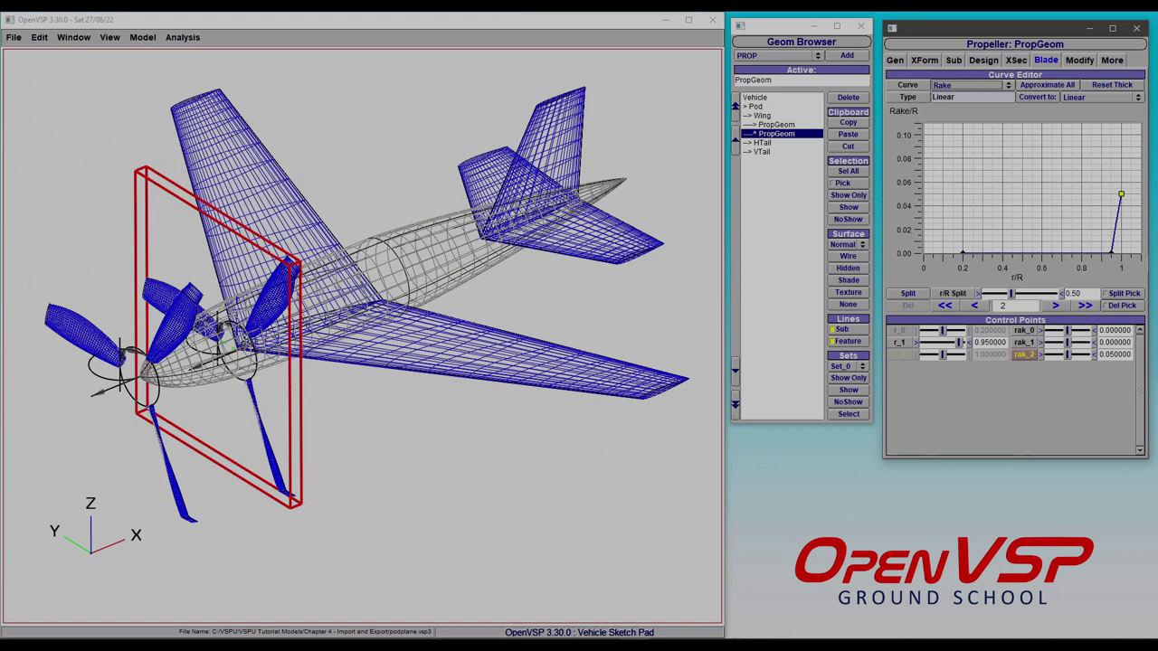
Review the second PropGeom's attachment and design values (diameter 5, 3 blades), then open the link editor.
click(920, 63)
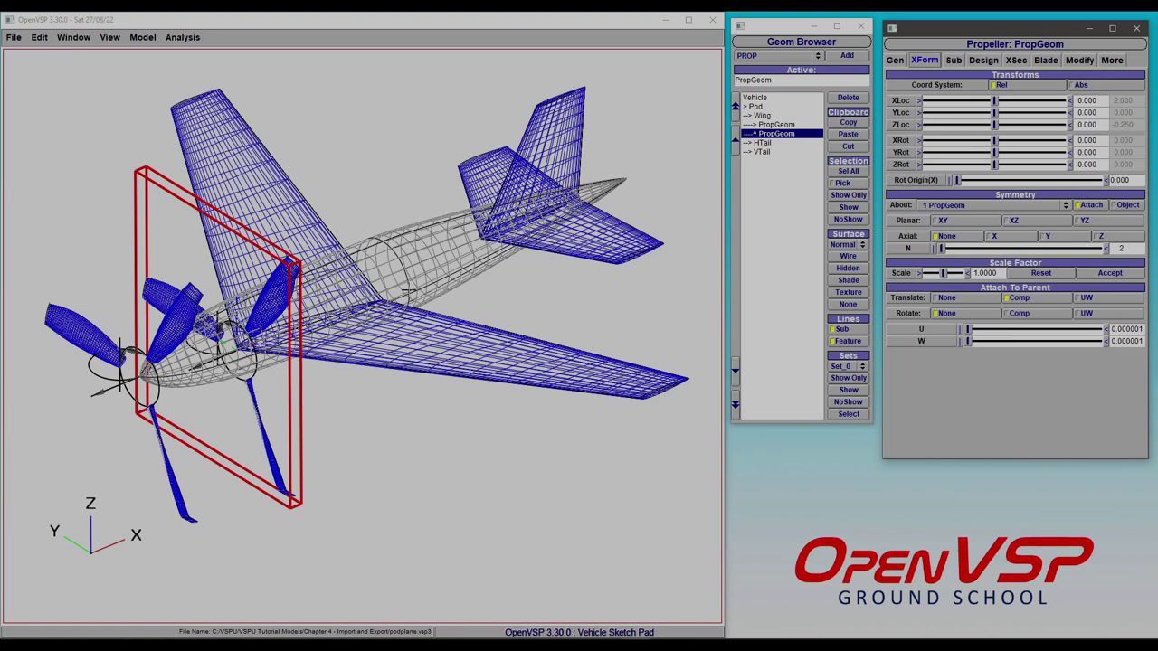
click(983, 60)
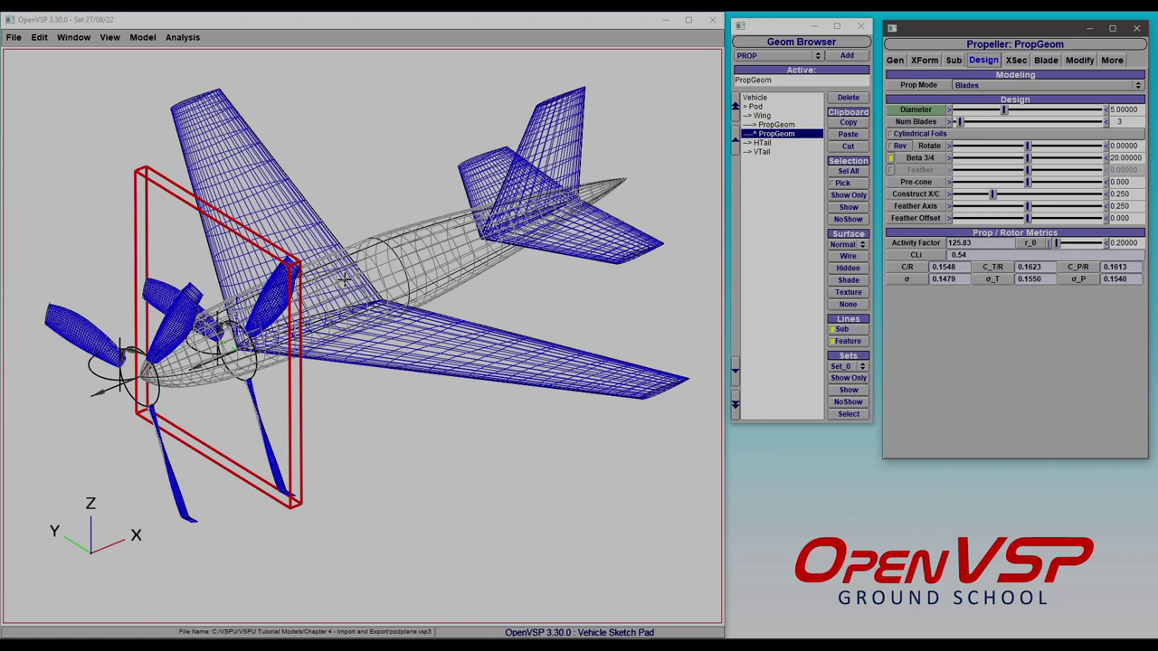
click(151, 40)
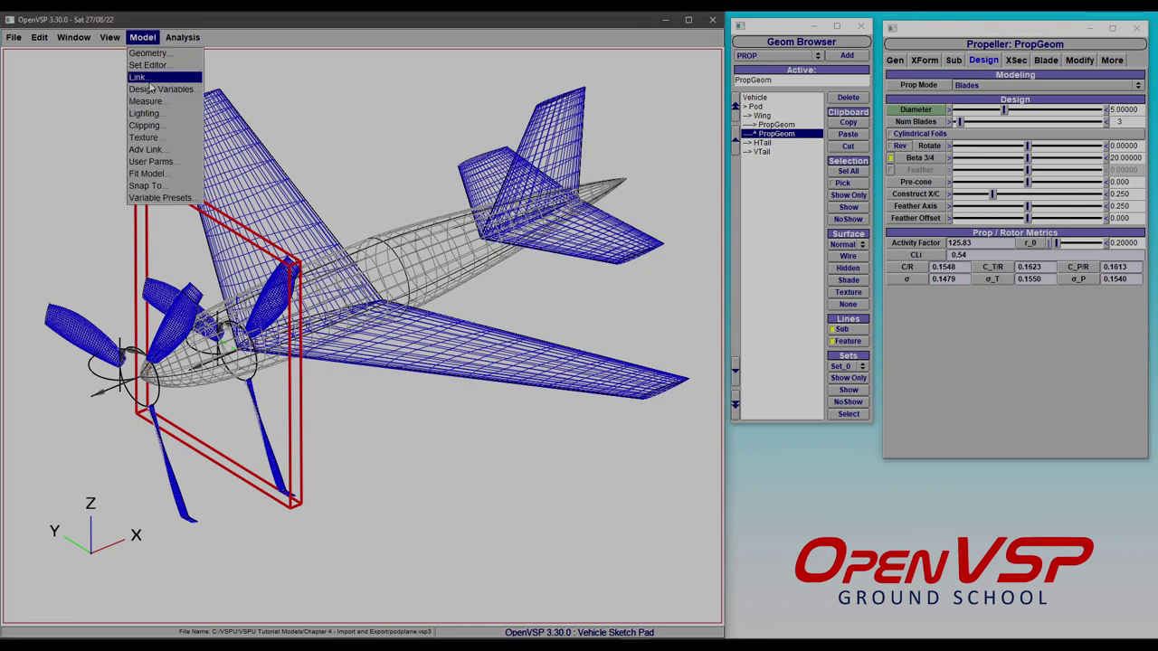
click(150, 78)
Select the second Diameter-to-rak_2 link and place Notepad++ with testprop.vsp3 alongside.
click(363, 363)
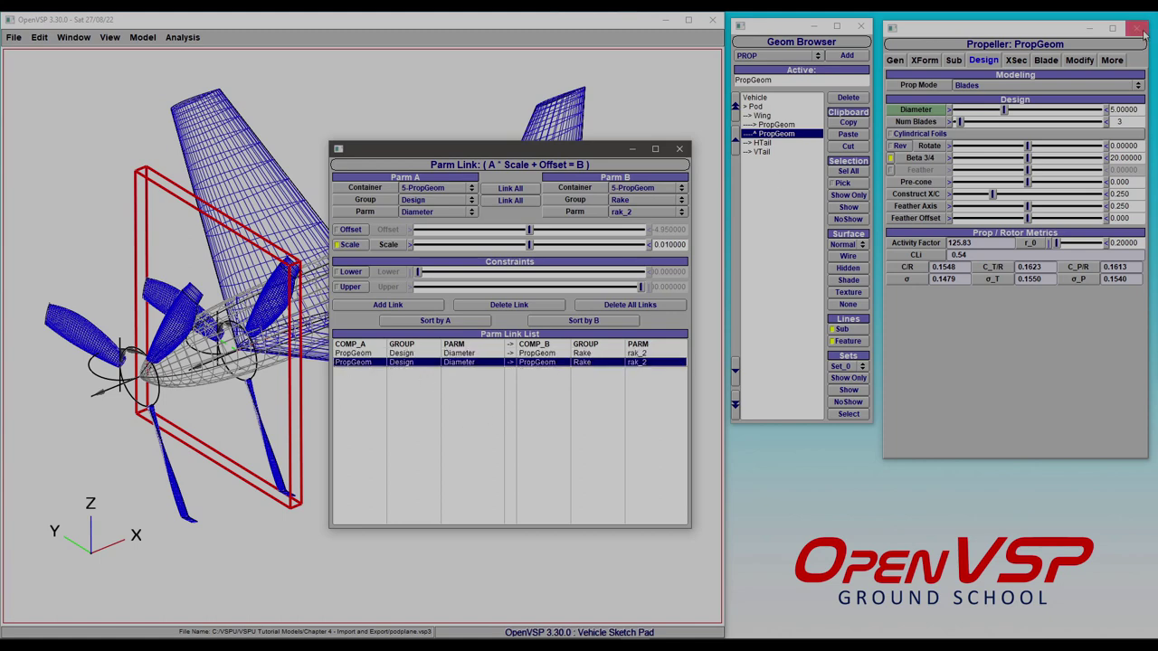
key(alt+Tab)
drag(911, 142, 544, 171)
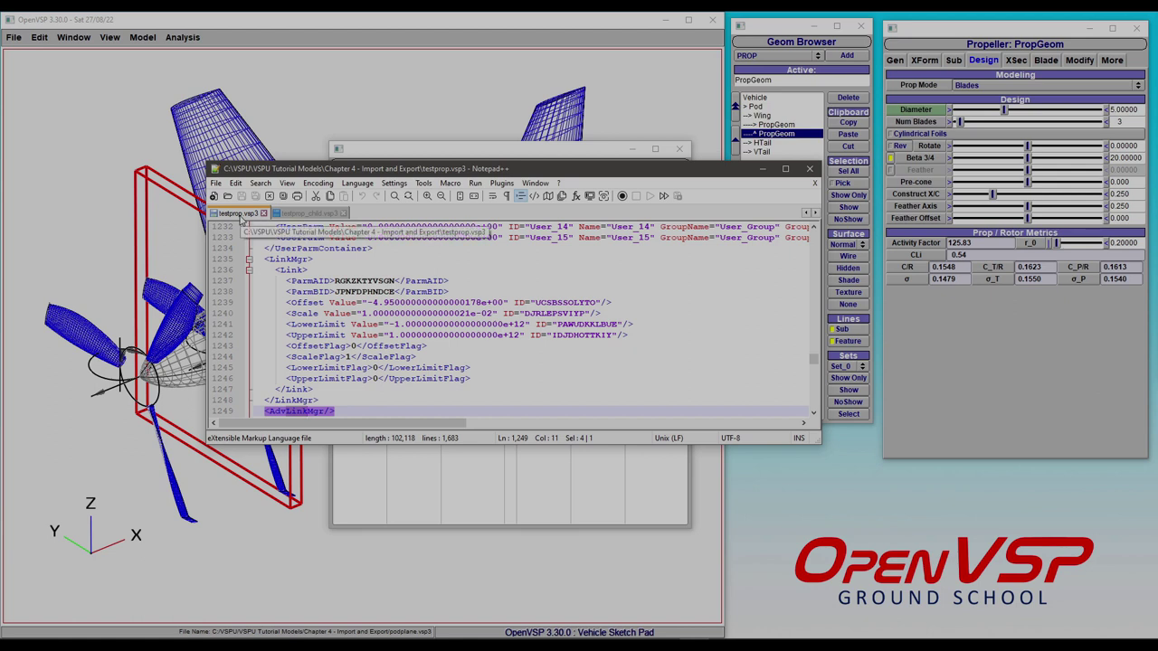
Compare the LinkMgr links in testprop.vsp3 and testprop_child.vsp3 (scale 0.01, offset -4.95), ending on testprop_child.vsp3.
click(307, 213)
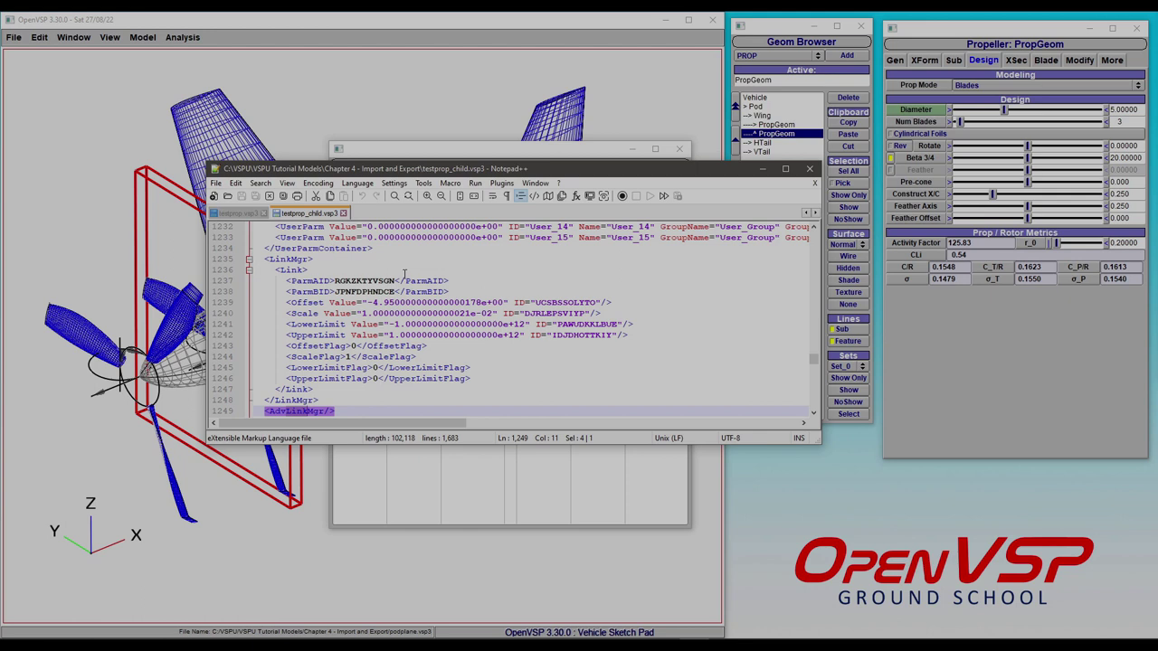
click(249, 215)
click(312, 215)
click(253, 215)
click(308, 215)
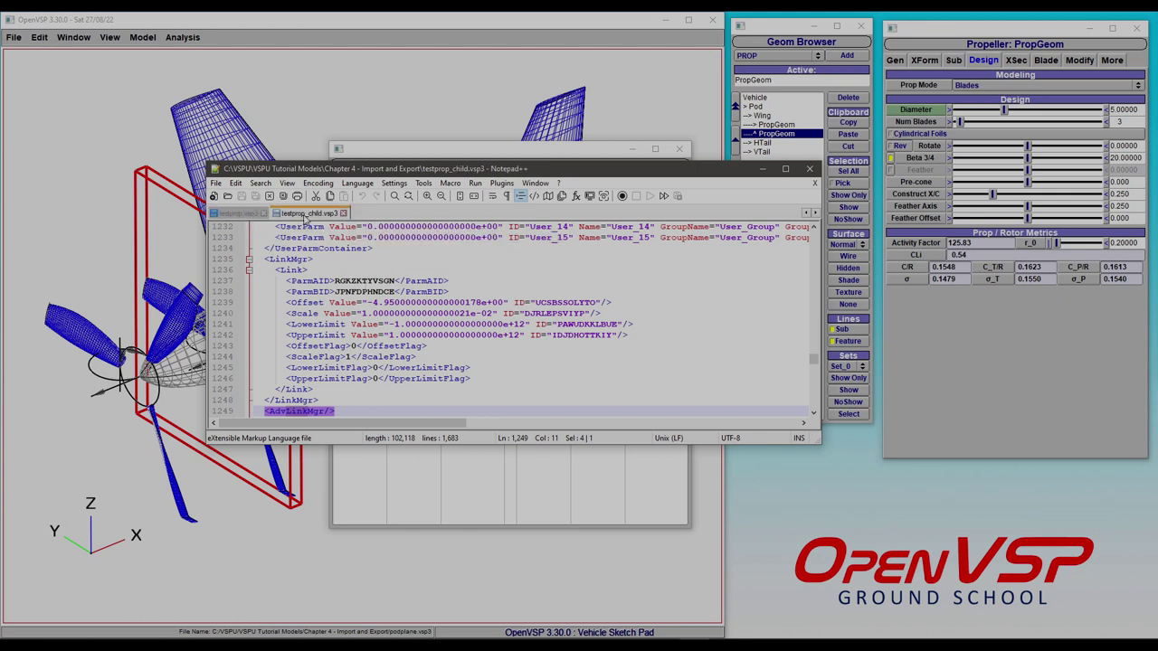